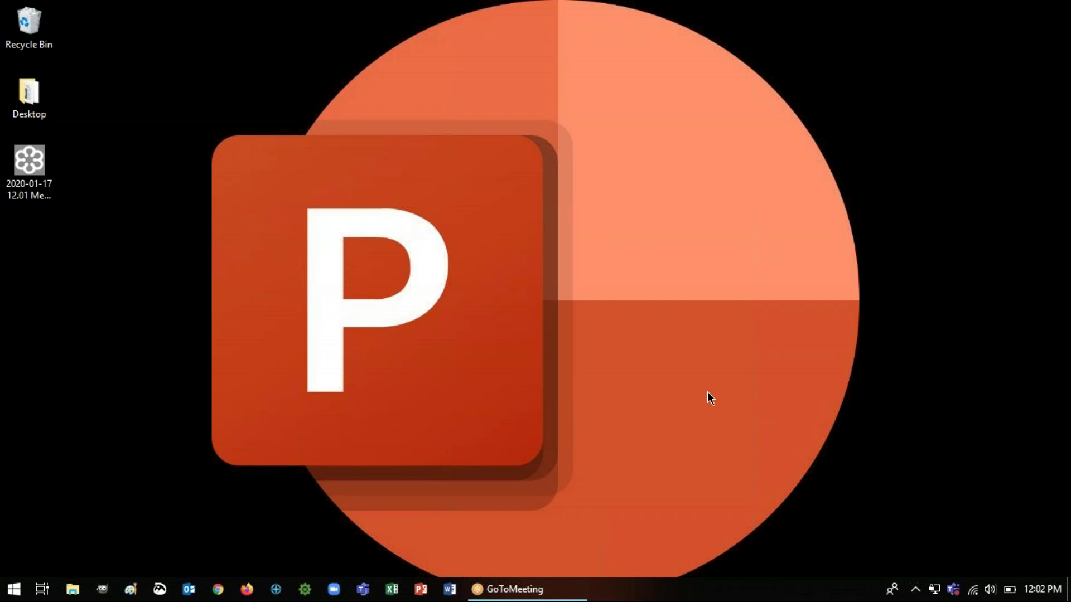
# Step: Launch PowerPoint, open PPT-eg from Recent, and maximize the window with the Insert tab showing
pyautogui.click(419, 594)
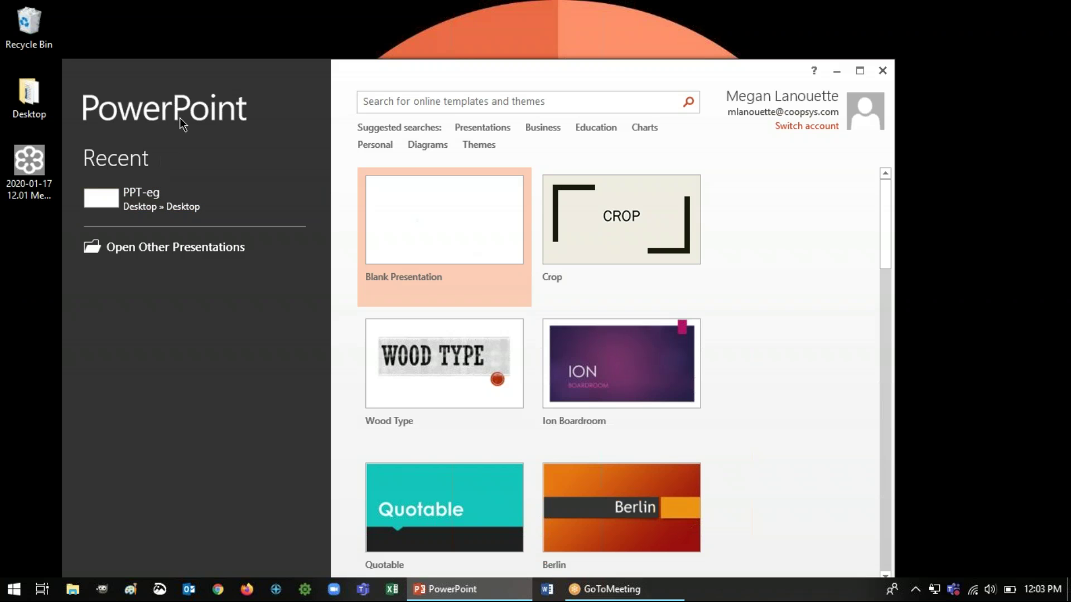
pyautogui.click(186, 199)
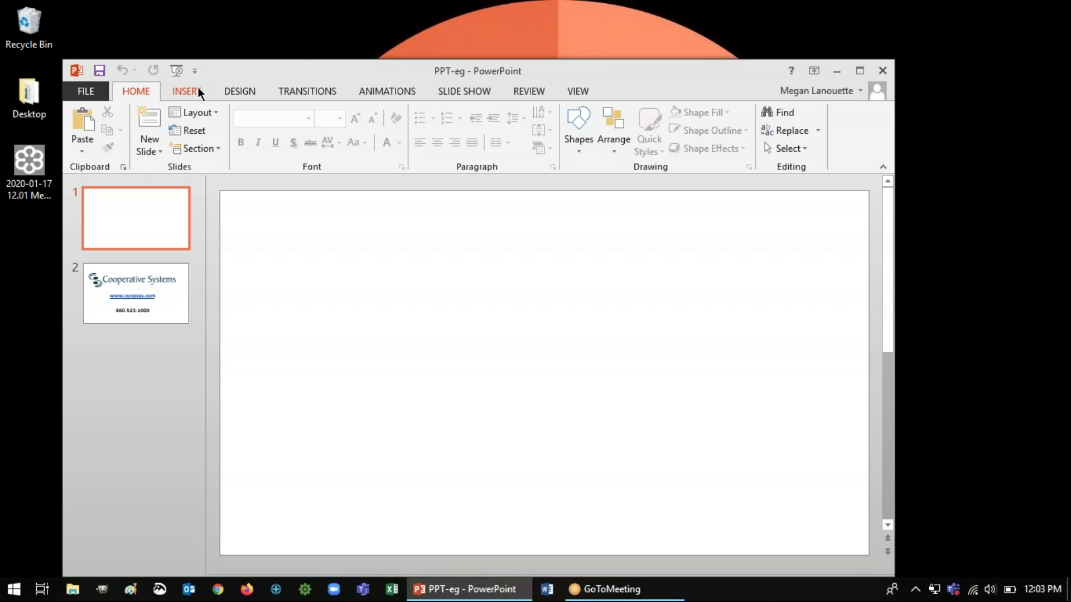
pyautogui.click(198, 91)
pyautogui.doubleClick(283, 67)
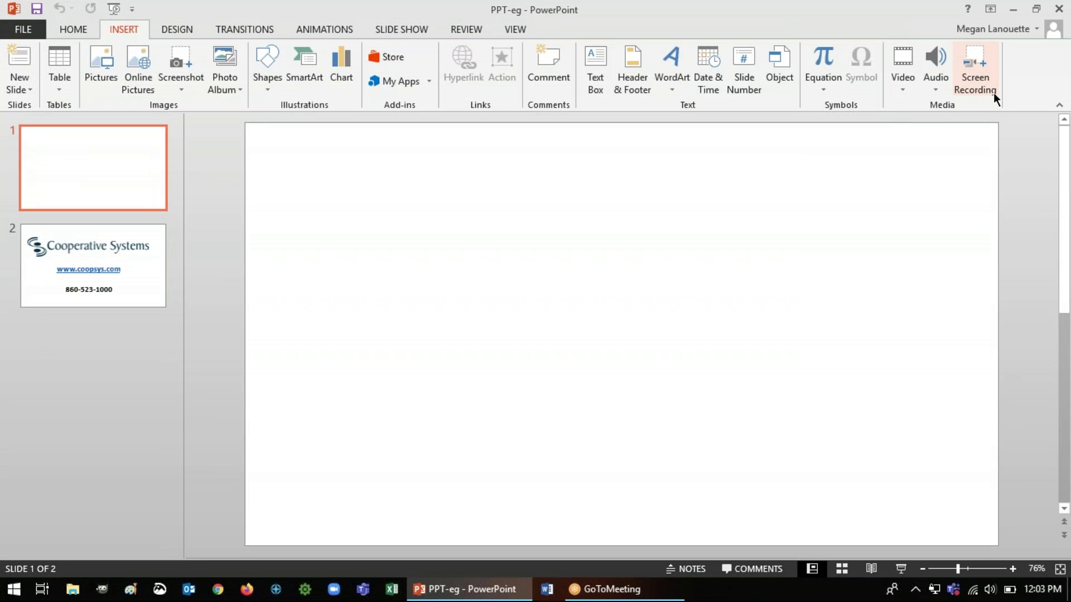
# Step: Start Screen Recording from the Insert tab, close and restart it, then begin selecting the capture area
pyautogui.click(972, 68)
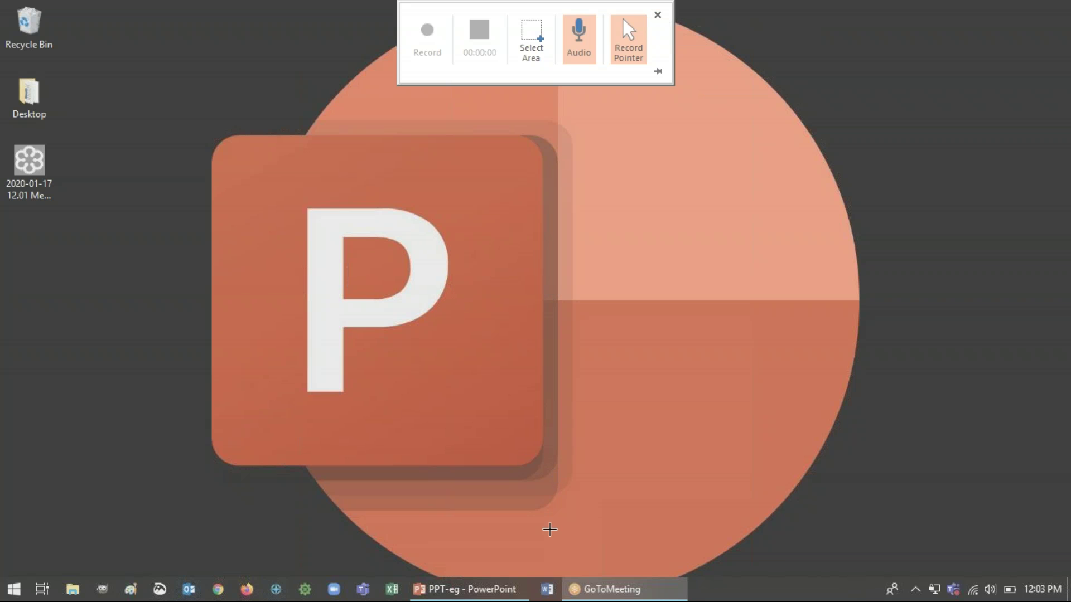
pyautogui.click(658, 15)
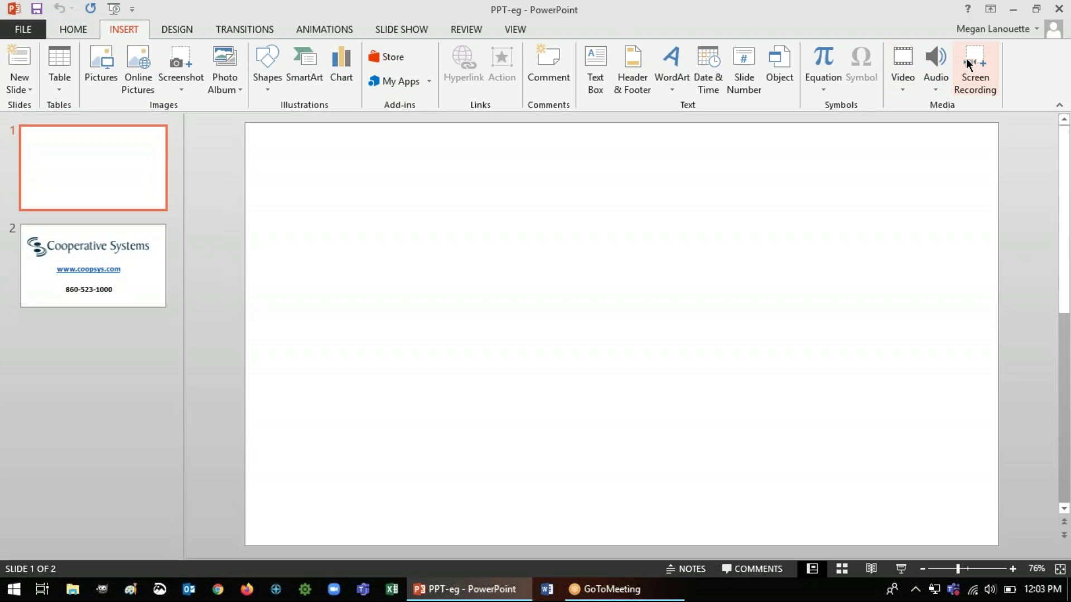
pyautogui.click(975, 70)
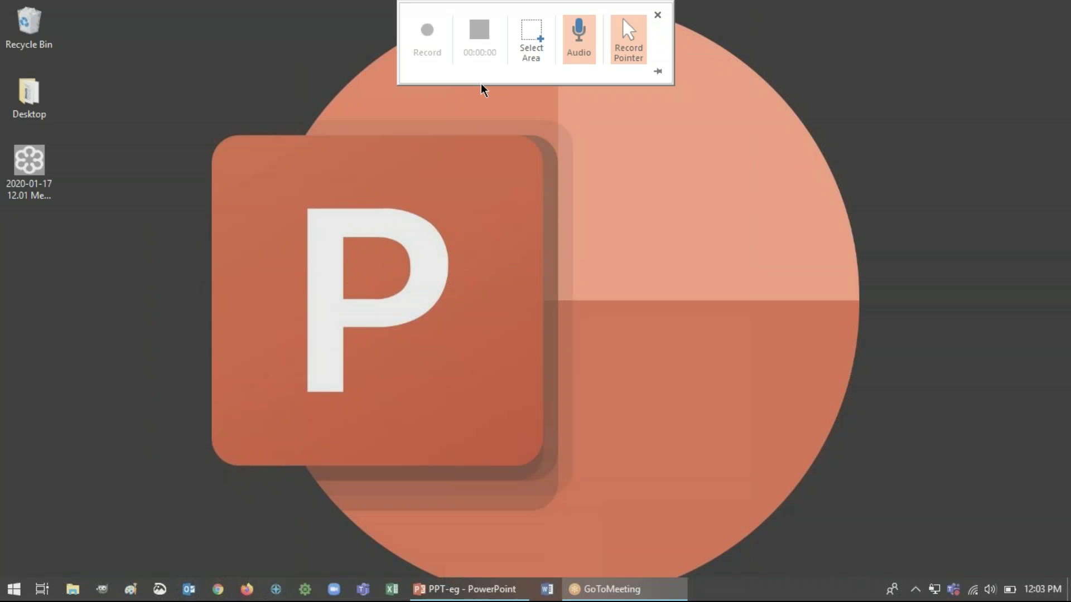
pyautogui.click(538, 39)
# Step: Mark a recording area around the P logo, redraw it wider, then close the recording controls
pyautogui.moveTo(305, 147); pyautogui.dragTo(634, 405)
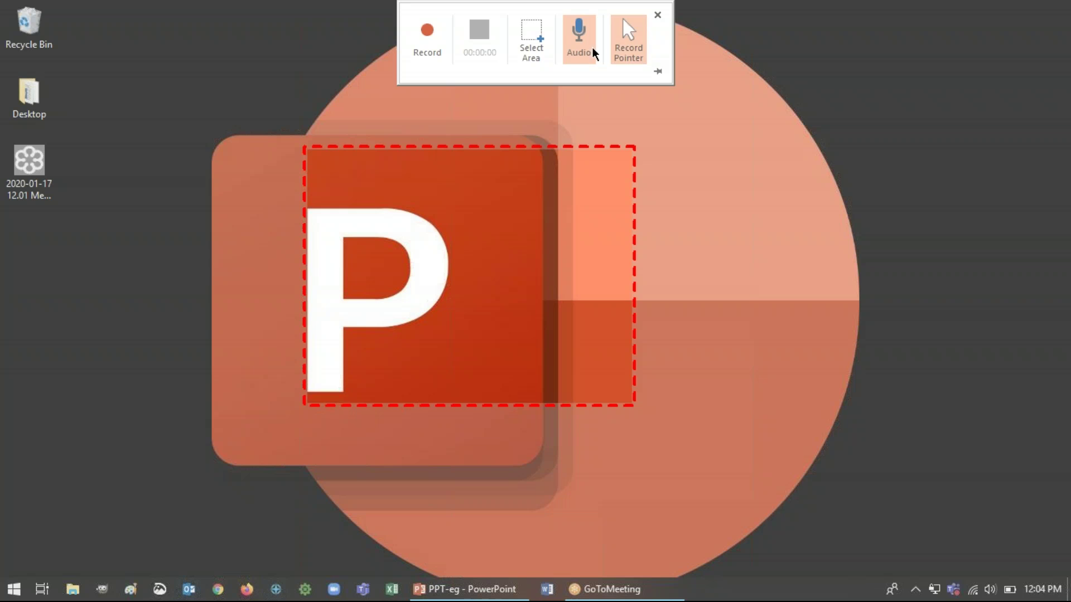
pyautogui.click(544, 55)
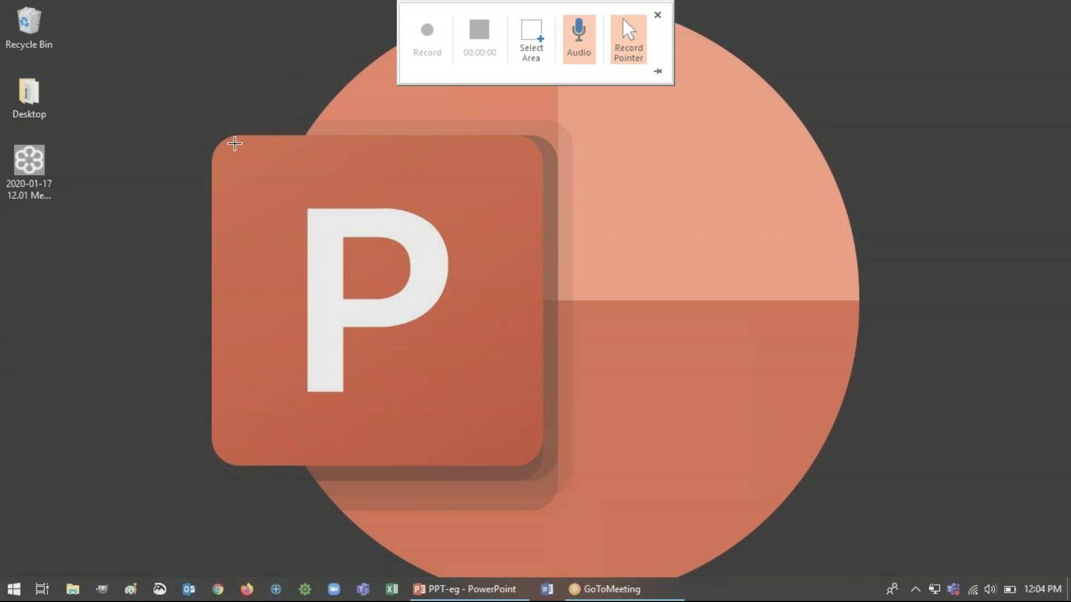
pyautogui.moveTo(234, 144); pyautogui.dragTo(880, 497)
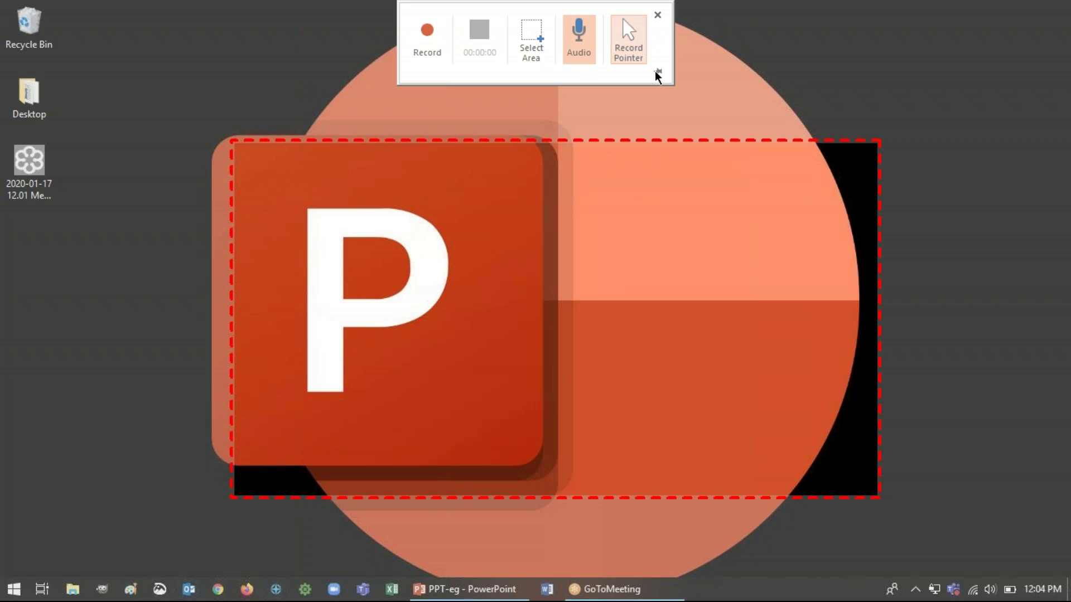
pyautogui.click(658, 17)
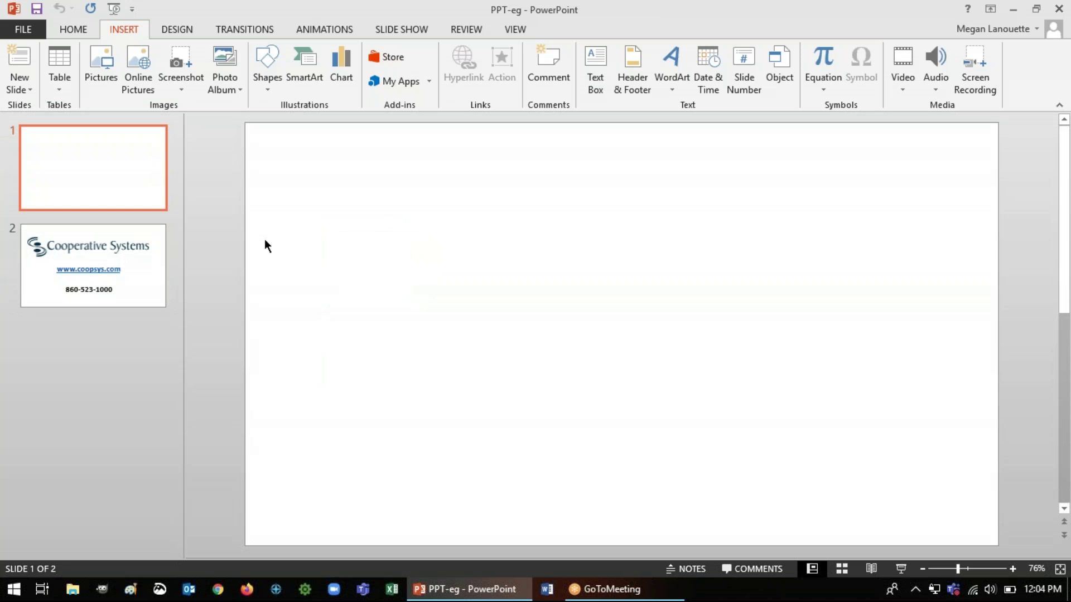
# Step: Select blank slide 1, reopen Screen Recording with the saved logo area, and turn off Record Pointer
pyautogui.click(66, 263)
pyautogui.click(90, 134)
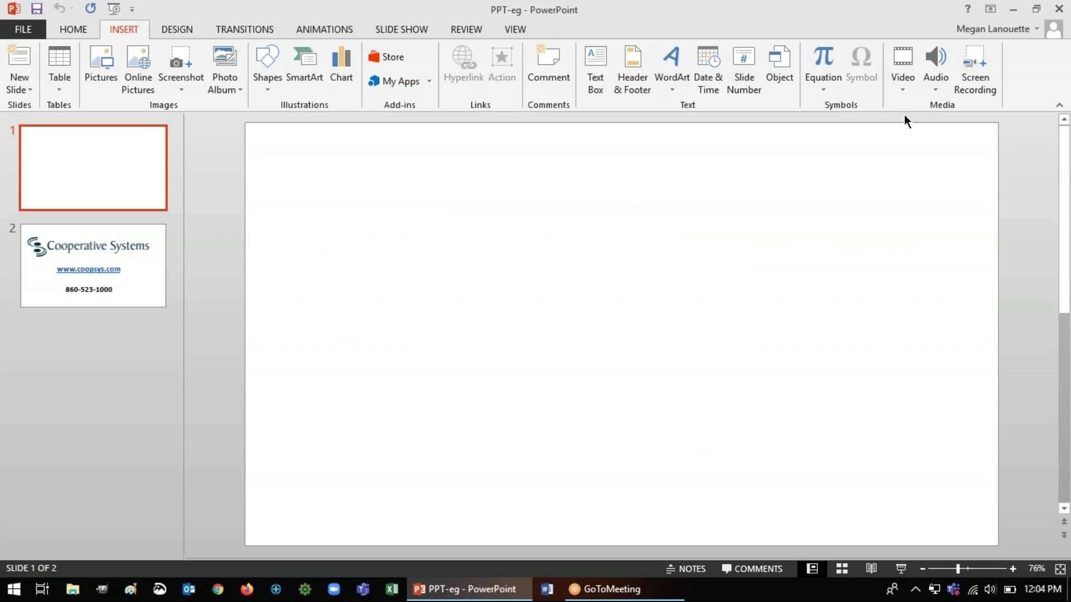
pyautogui.click(977, 84)
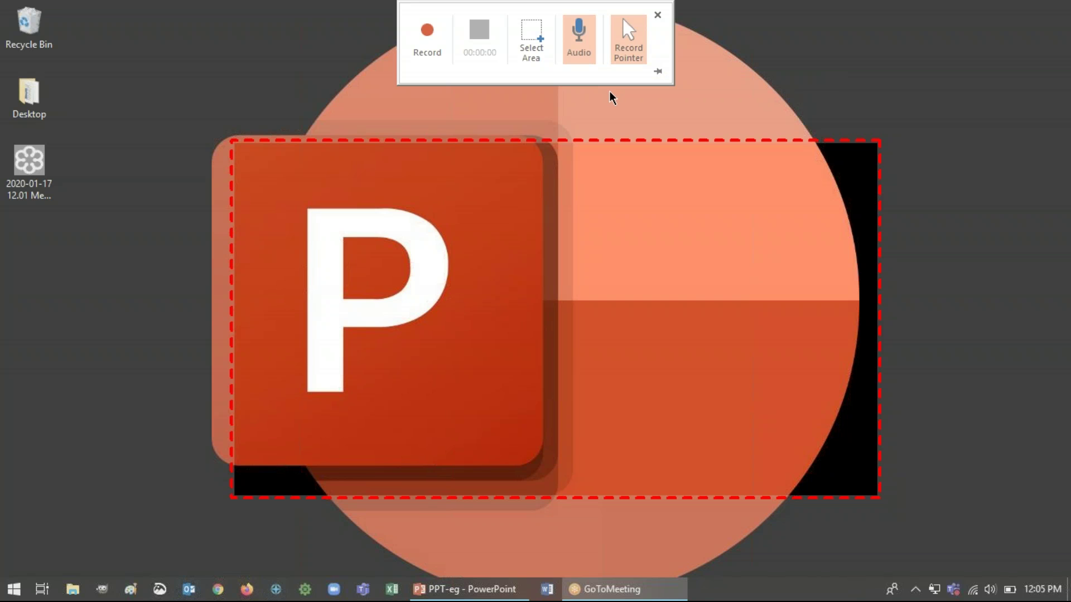
pyautogui.click(628, 37)
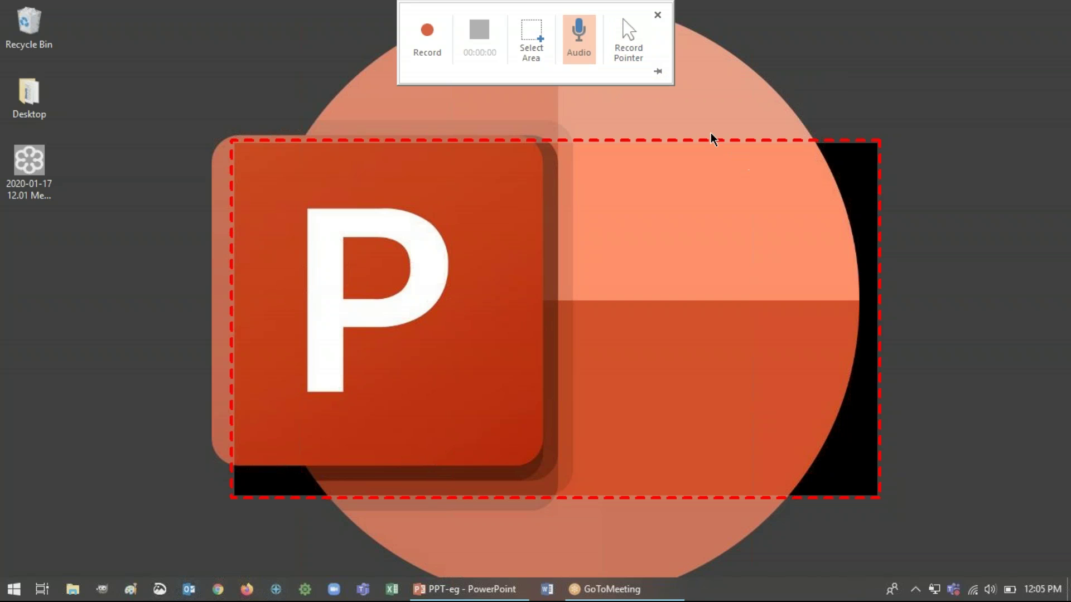
# Step: Switch off audio capture and start recording the marked area around the P logo
pyautogui.click(583, 32)
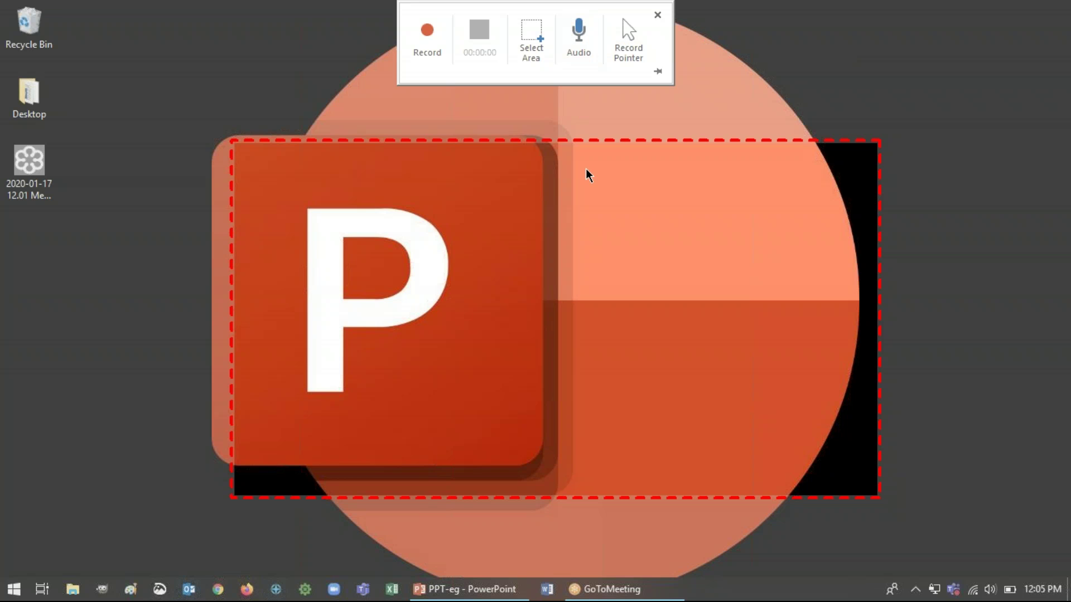
pyautogui.click(428, 41)
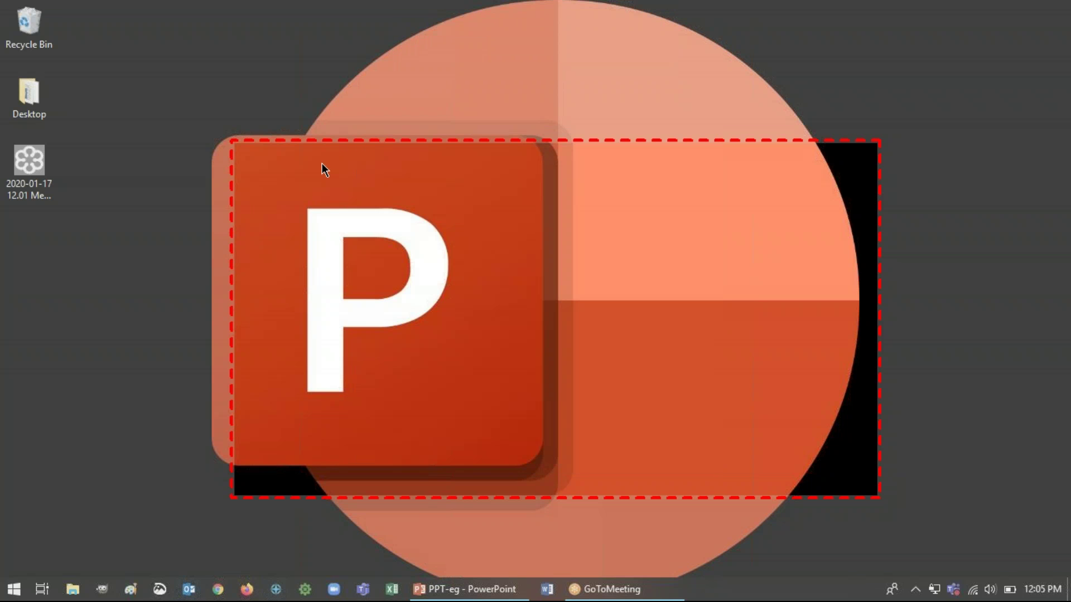
pyautogui.moveTo(353, 2)
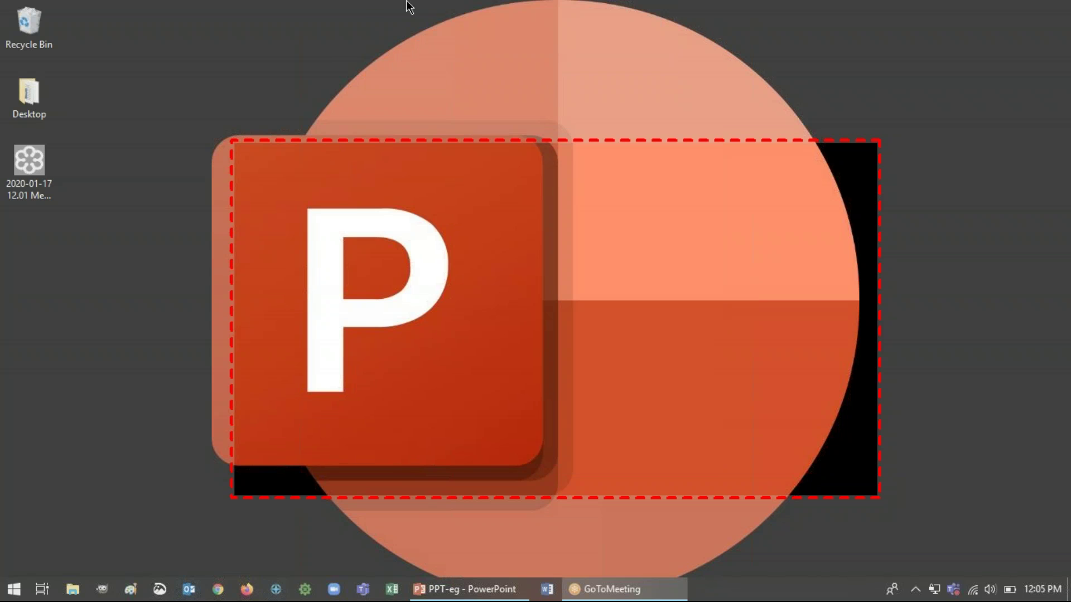
# Step: Pause and resume the recording, then stop it so the clip is embedded on slide 1
pyautogui.moveTo(424, 7)
pyautogui.moveTo(491, 5)
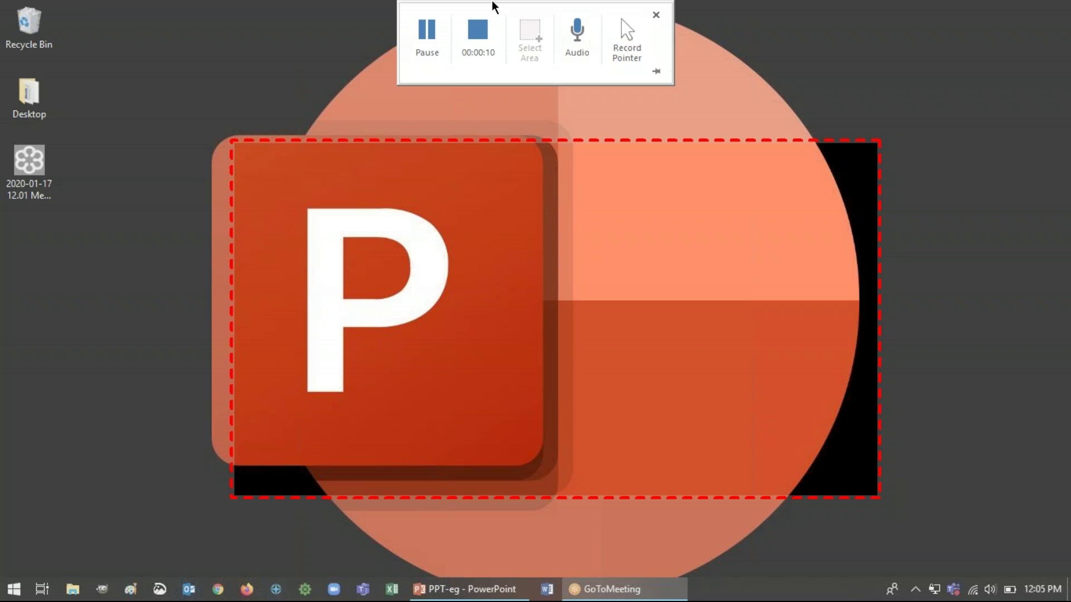
pyautogui.click(427, 37)
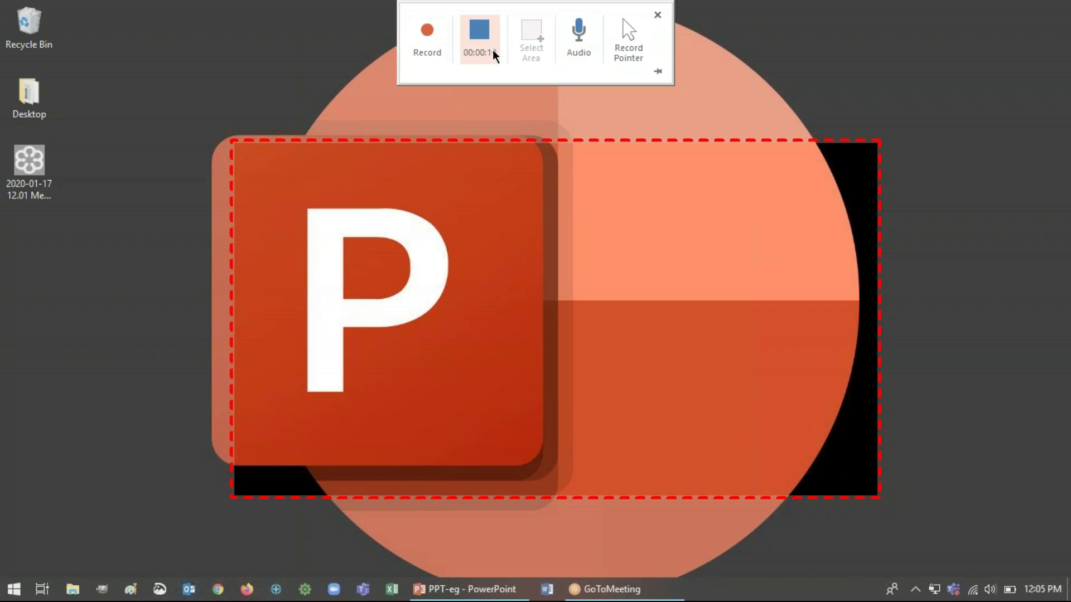
pyautogui.click(430, 47)
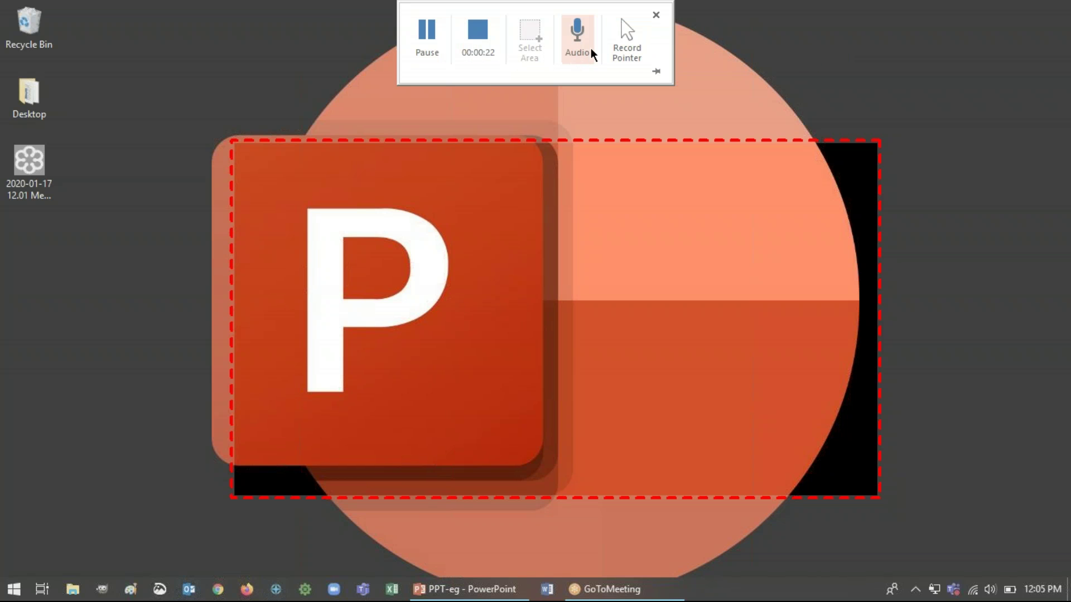
pyautogui.click(477, 35)
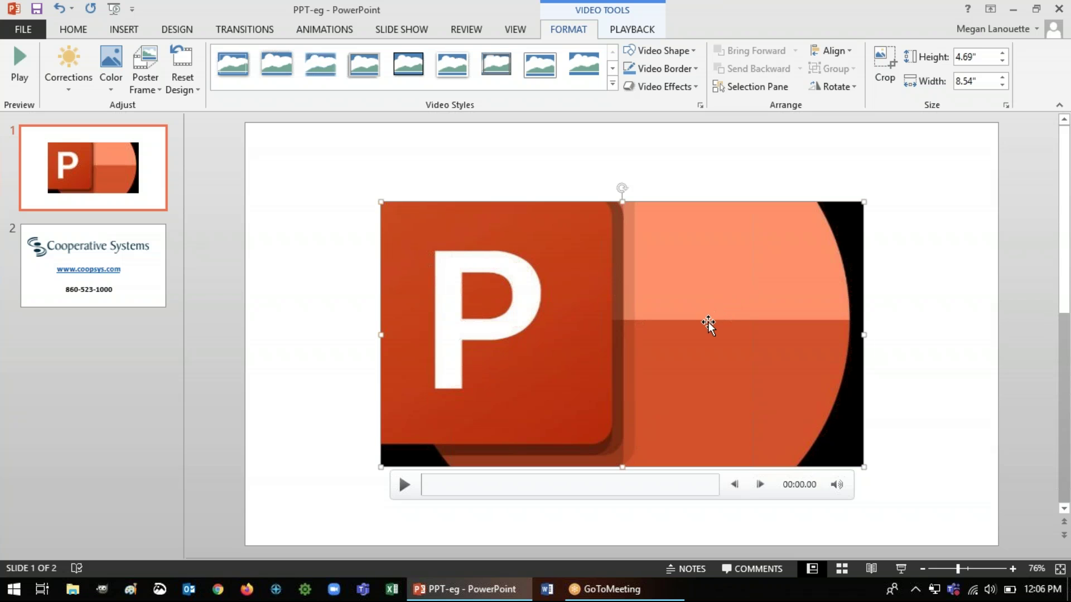
pyautogui.rightClick(642, 297)
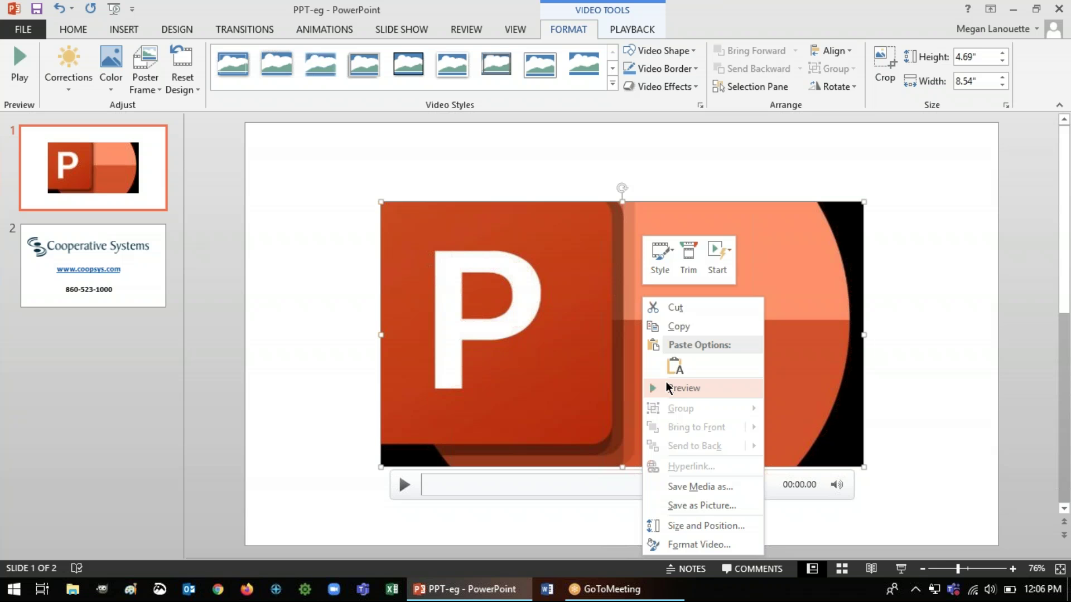
# Step: Trim the slide 1 video to start at 00:04.410 and end at 00:21.049
pyautogui.click(688, 262)
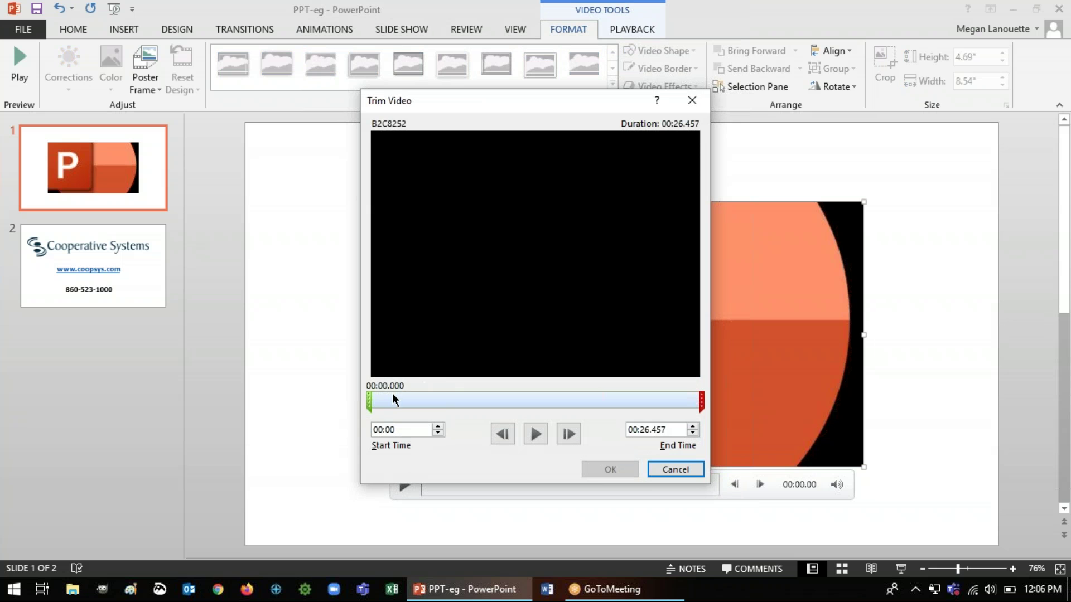
pyautogui.click(391, 400)
pyautogui.moveTo(701, 402); pyautogui.dragTo(632, 401)
pyautogui.moveTo(368, 401); pyautogui.dragTo(424, 401)
pyautogui.click(622, 473)
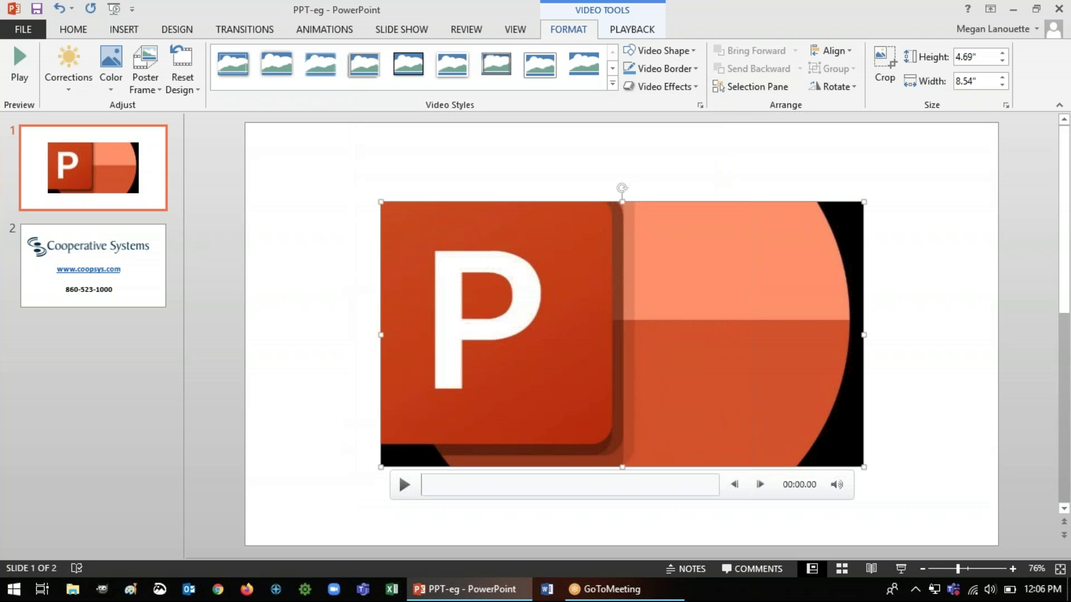
# Step: Review the video's Size, Effects and Fill & Line format settings, close the pane, and right-click the video
pyautogui.rightClick(719, 352)
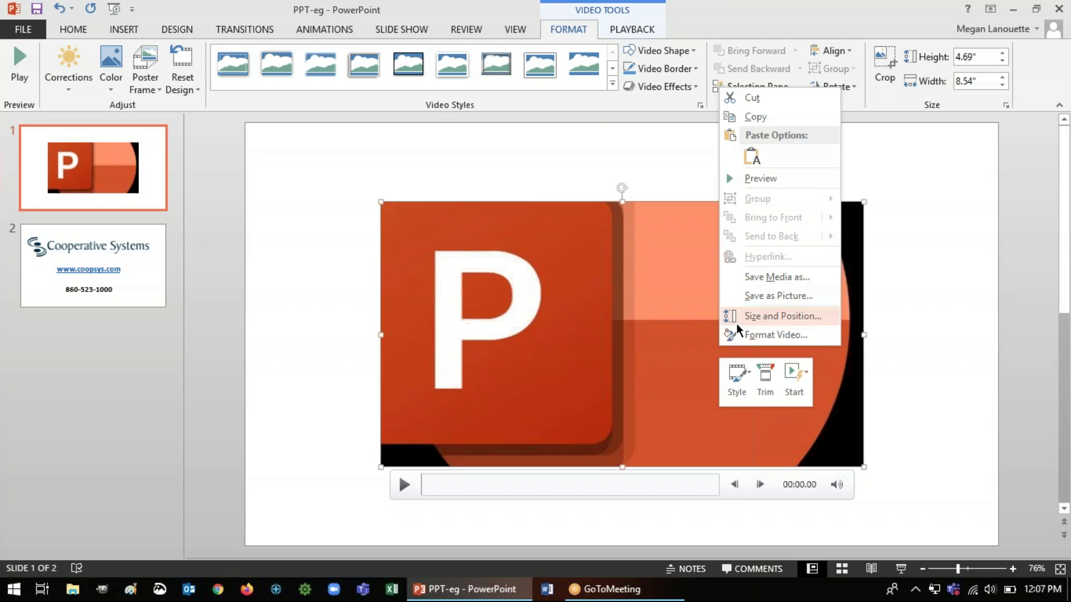
pyautogui.click(774, 335)
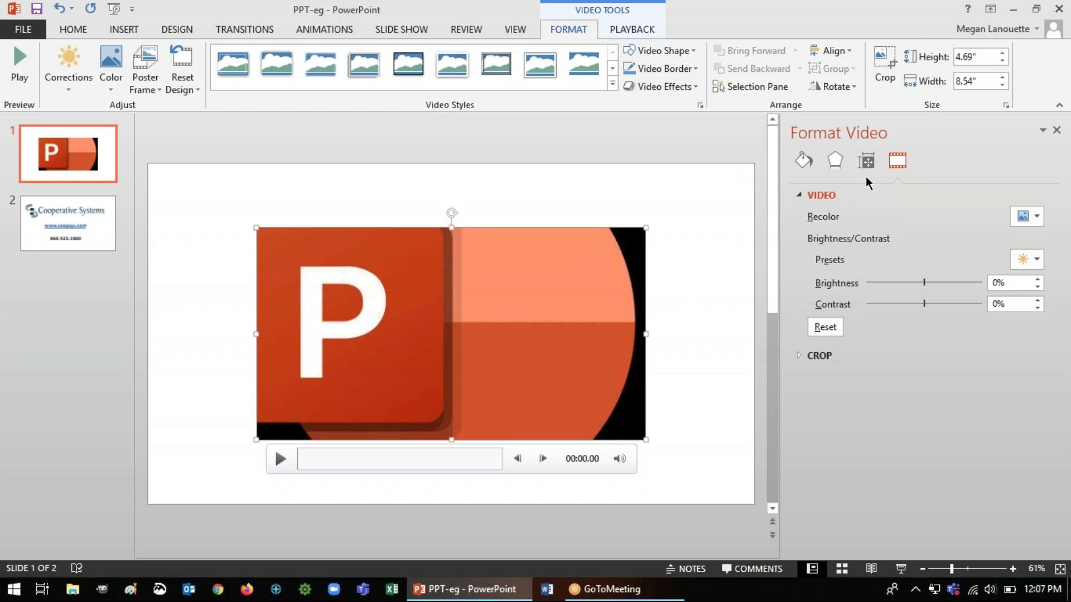
pyautogui.click(866, 162)
pyautogui.click(831, 160)
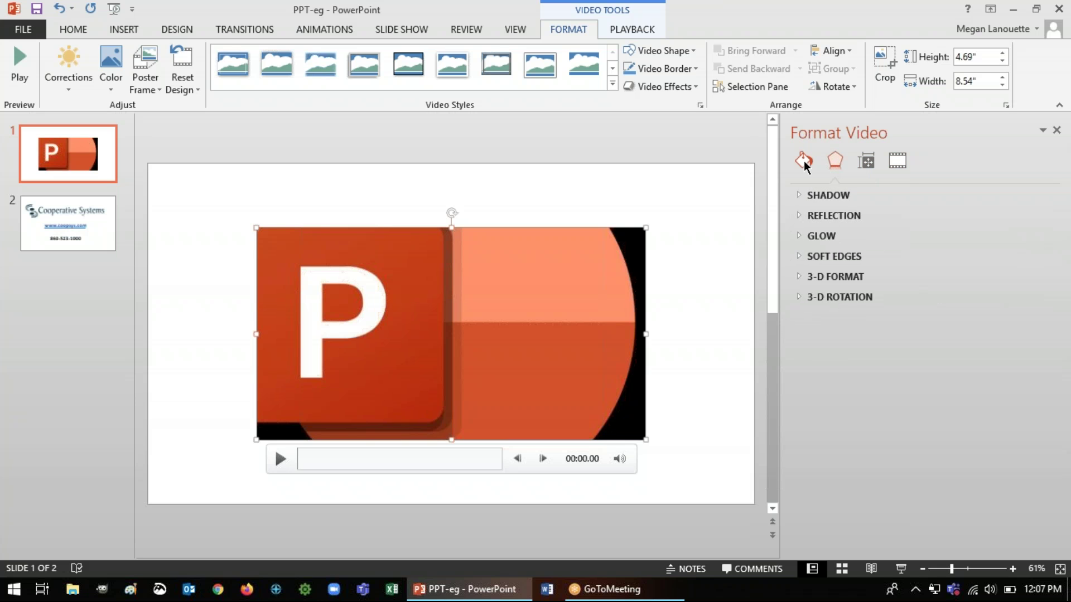
pyautogui.click(804, 160)
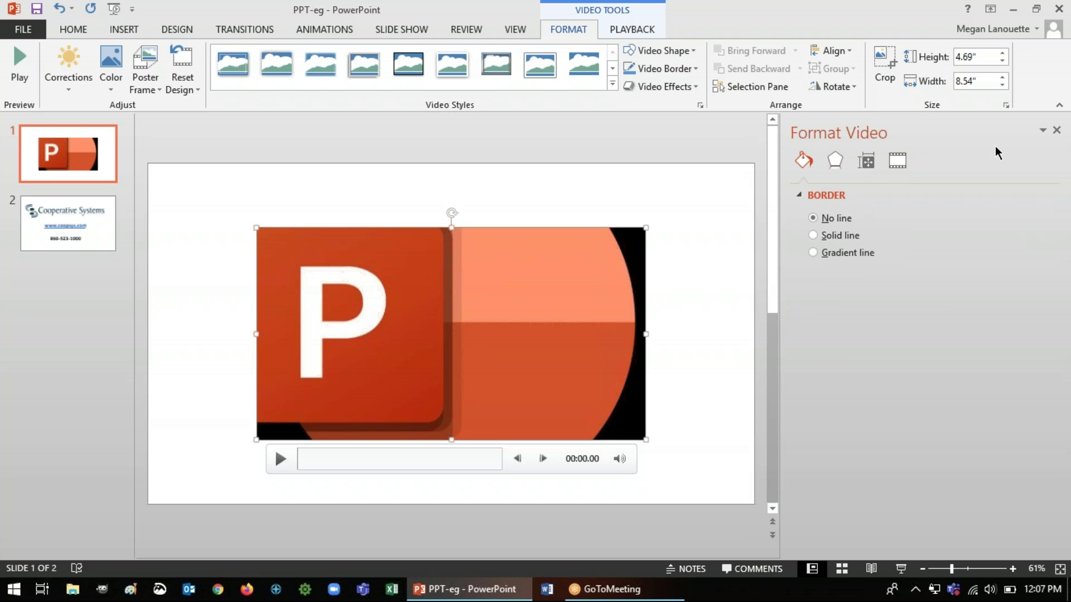
pyautogui.click(1057, 130)
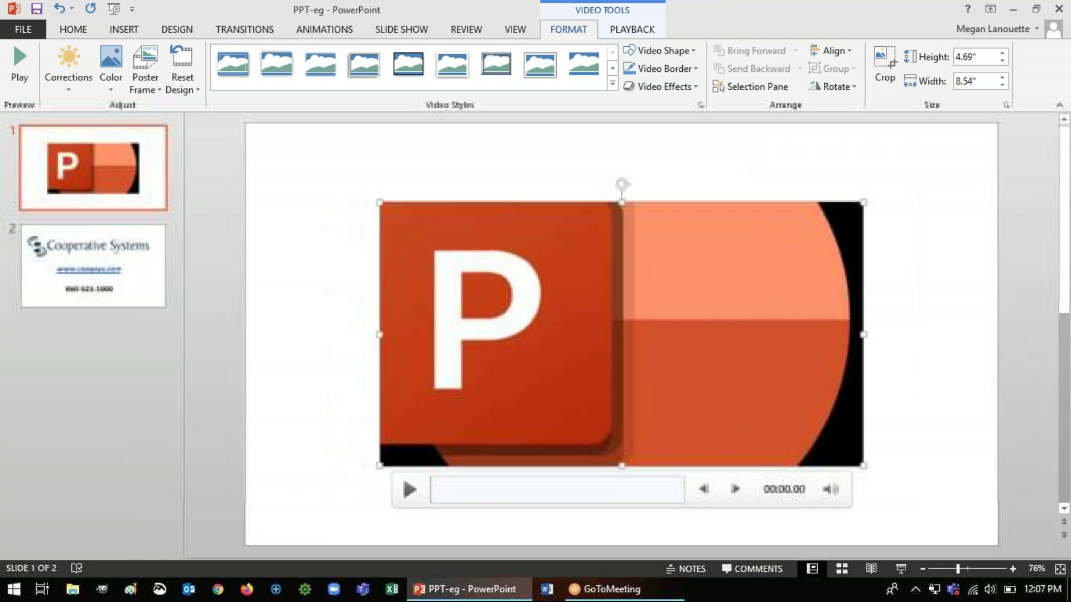
pyautogui.rightClick(577, 333)
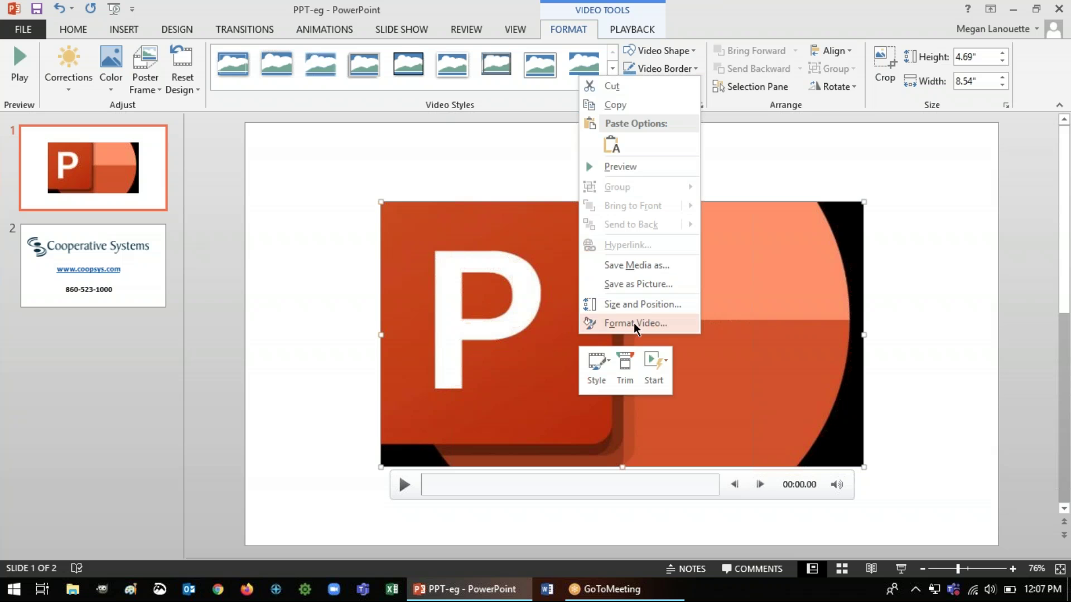
# Step: Save the embedded video to the Desktop as Media File 'video1'
pyautogui.click(677, 266)
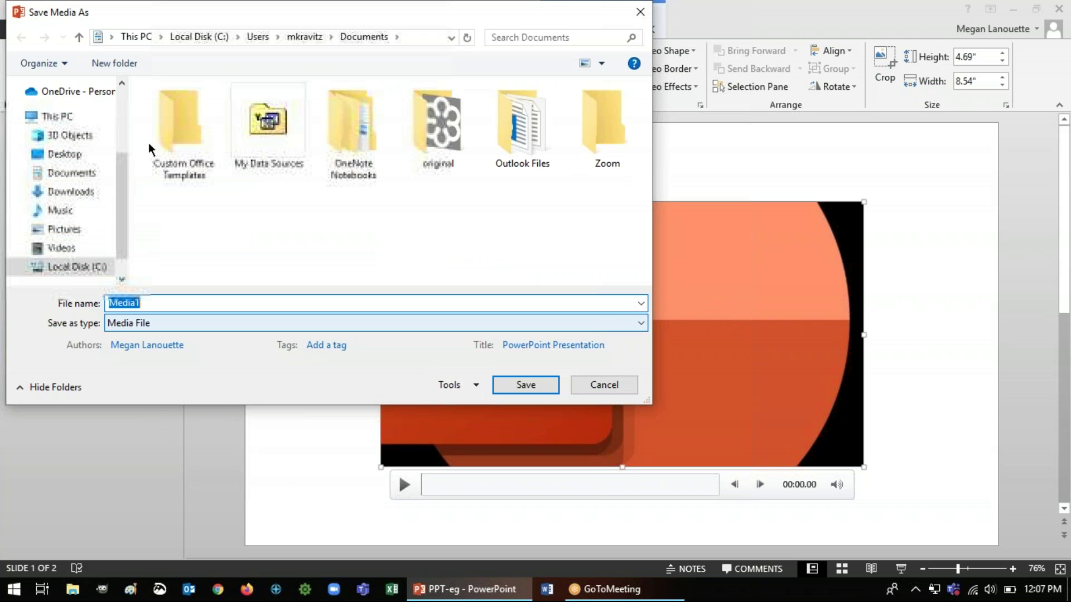
pyautogui.click(73, 157)
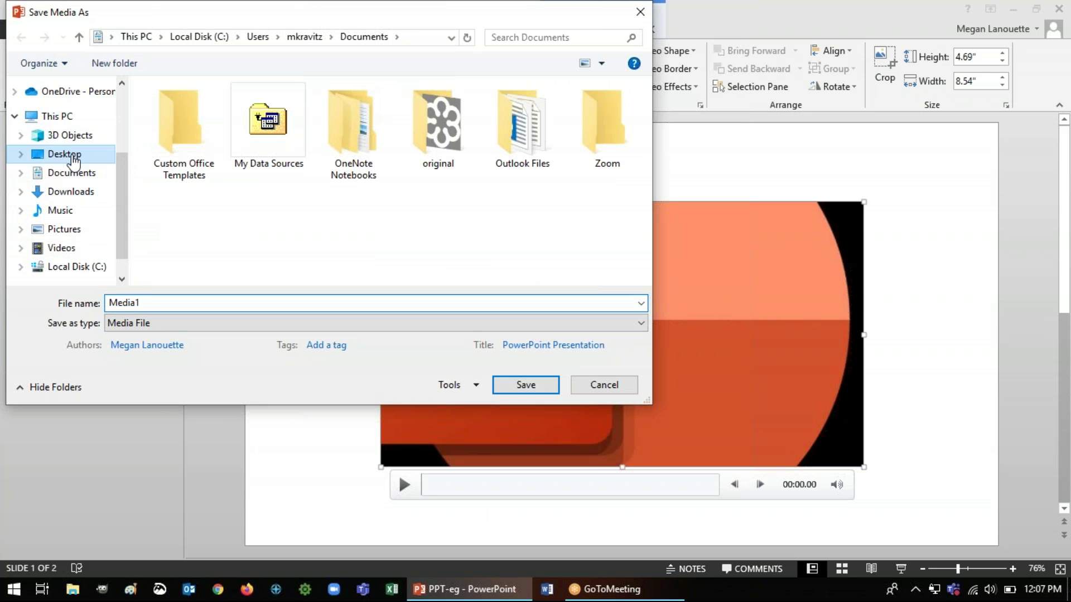
pyautogui.doubleClick(184, 302)
pyautogui.write('video1')
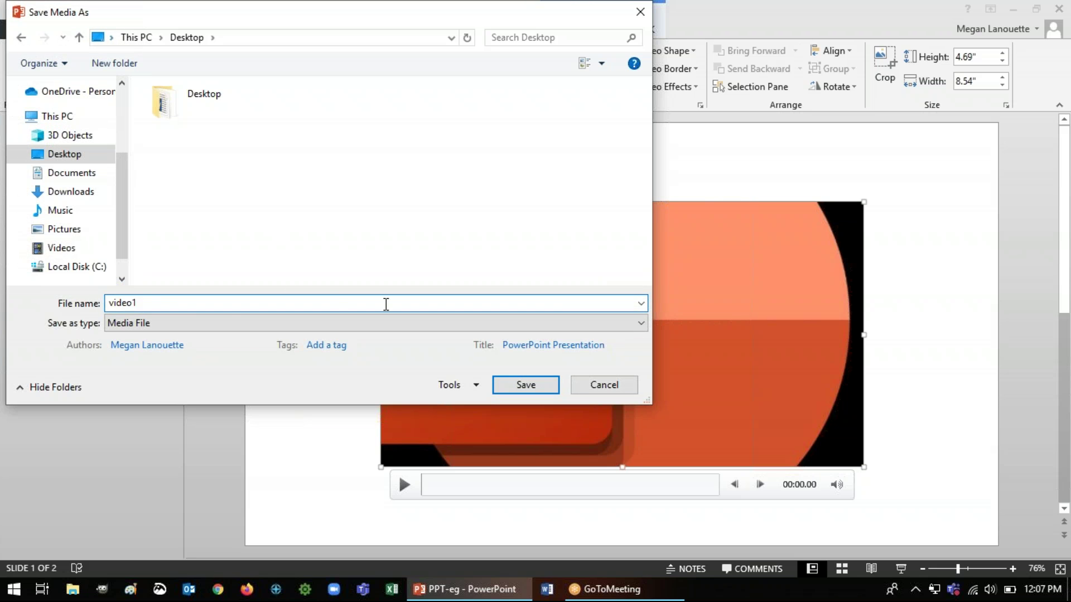
pyautogui.click(220, 326)
pyautogui.click(219, 326)
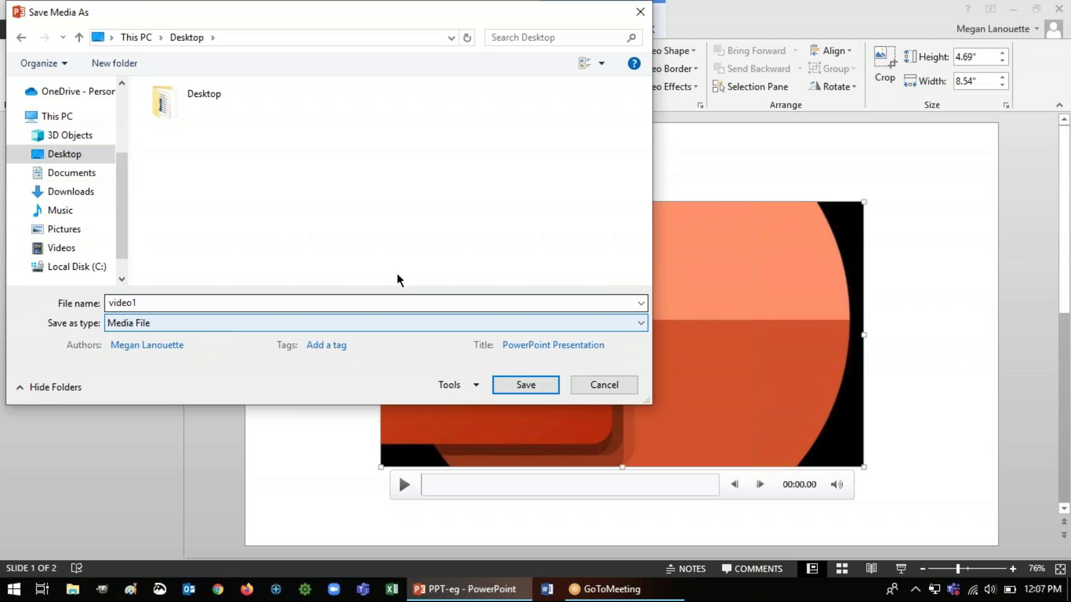
pyautogui.click(527, 387)
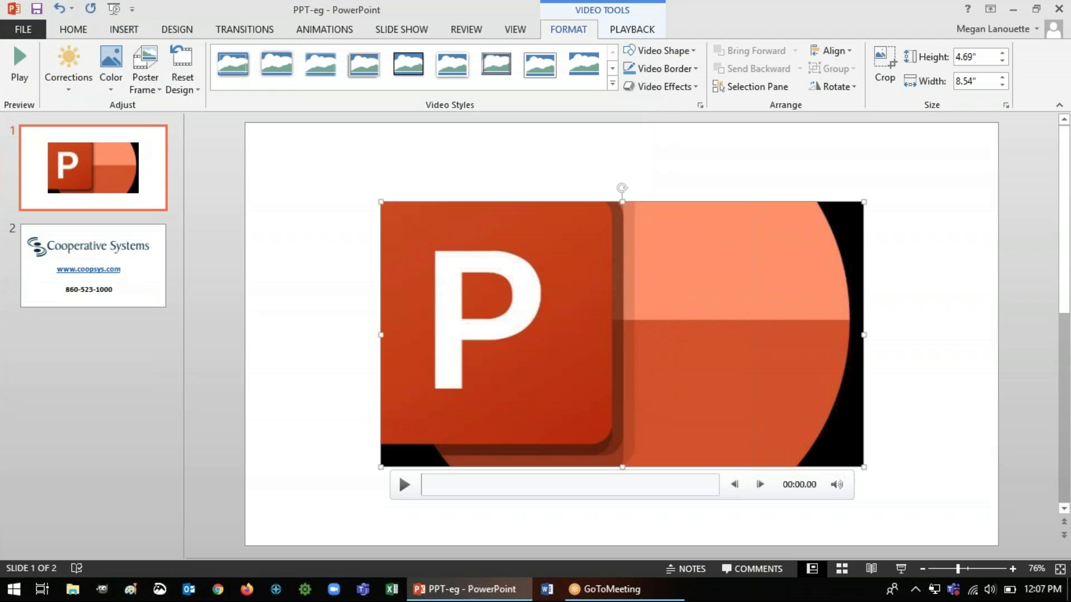
# Step: Restore and minimize PowerPoint, then select video1 on the desktop to show its 3.09 MB MP4 details
pyautogui.doubleClick(509, 14)
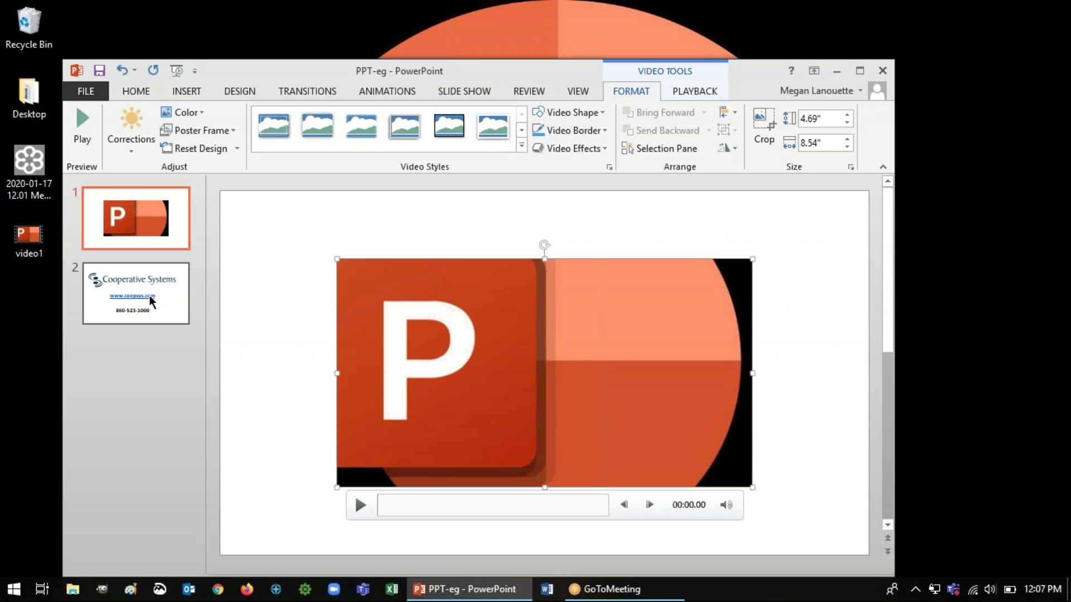
pyautogui.click(837, 69)
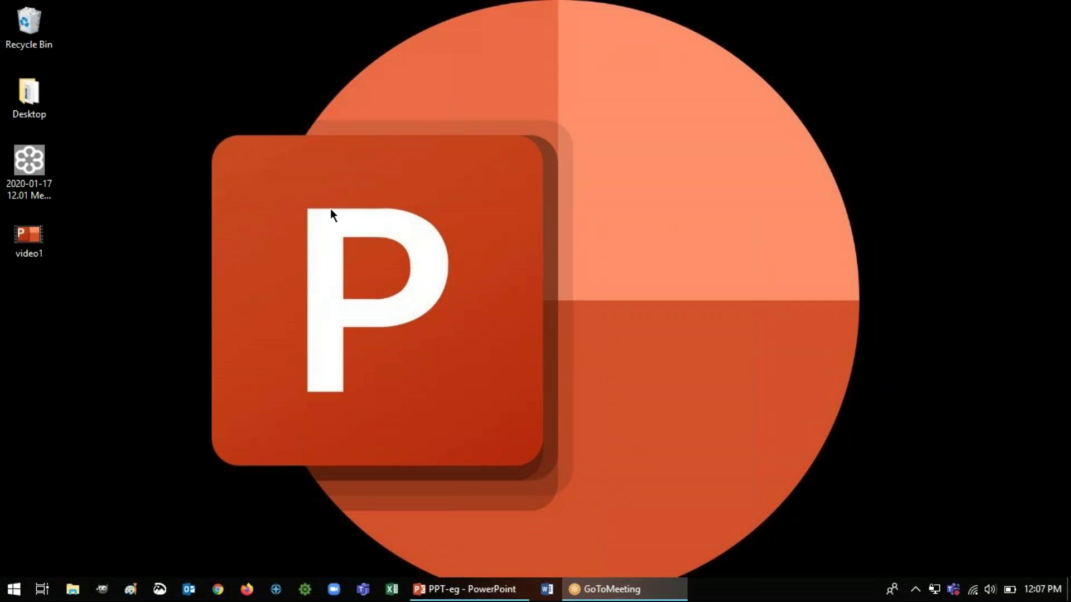
pyautogui.click(38, 255)
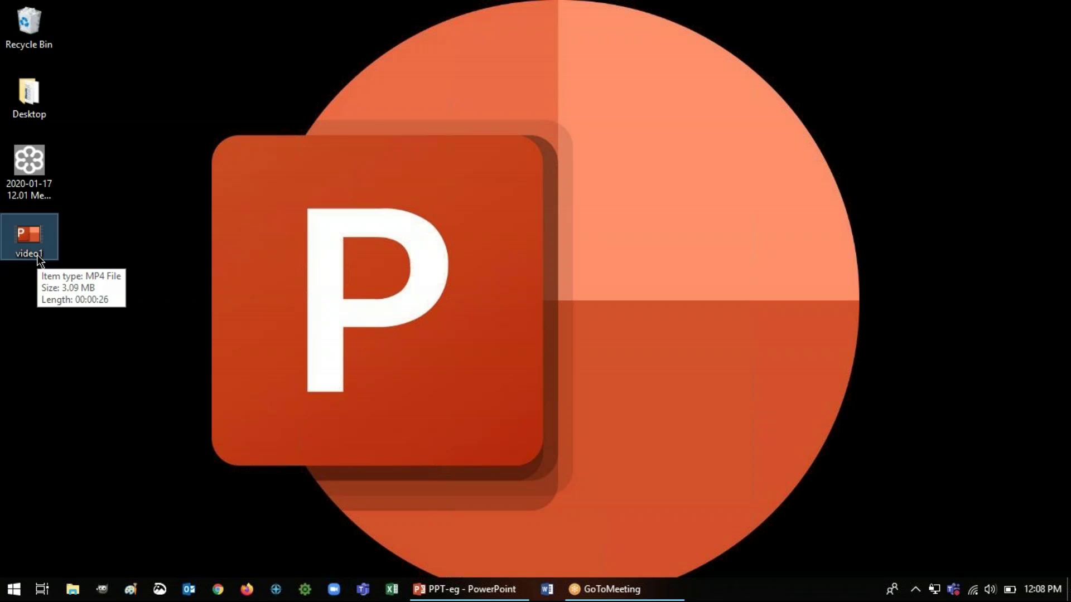
# Step: Open video1 from the desktop with the Movies & TV app
pyautogui.rightClick(37, 254)
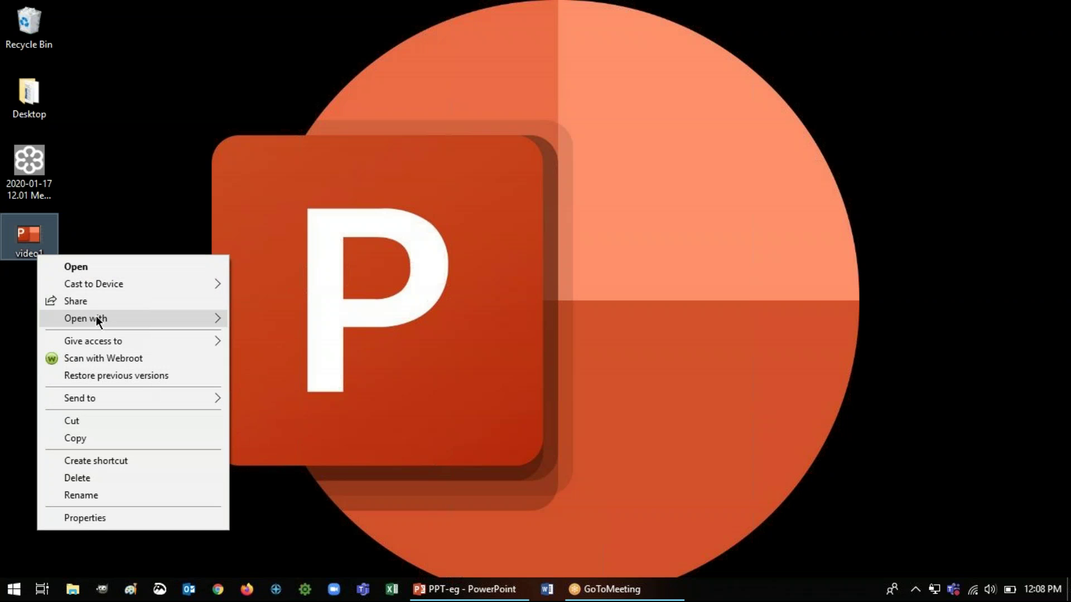
pyautogui.moveTo(97, 319)
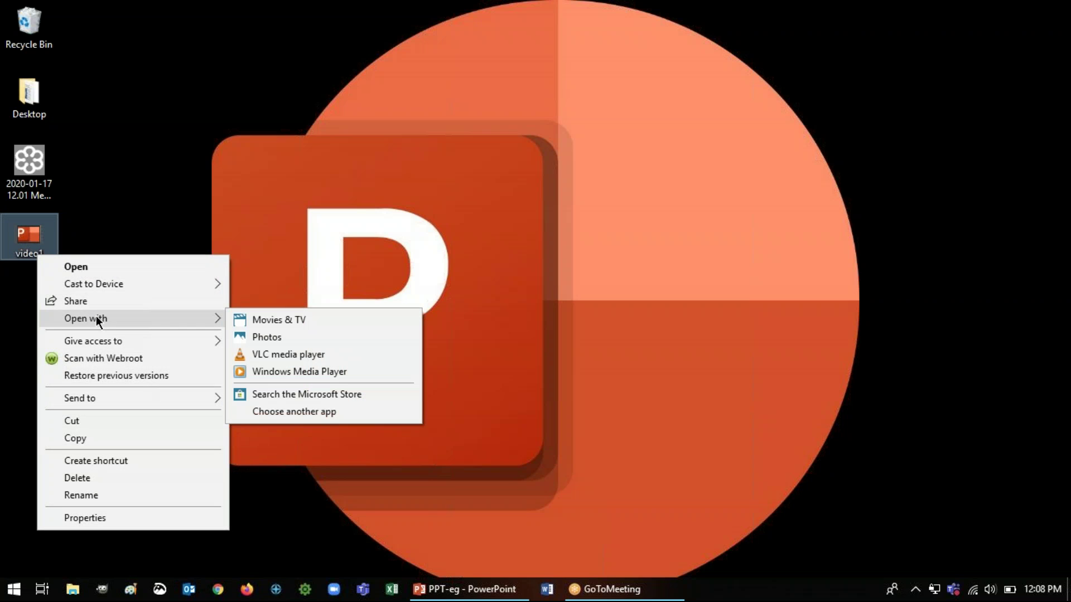
pyautogui.click(293, 319)
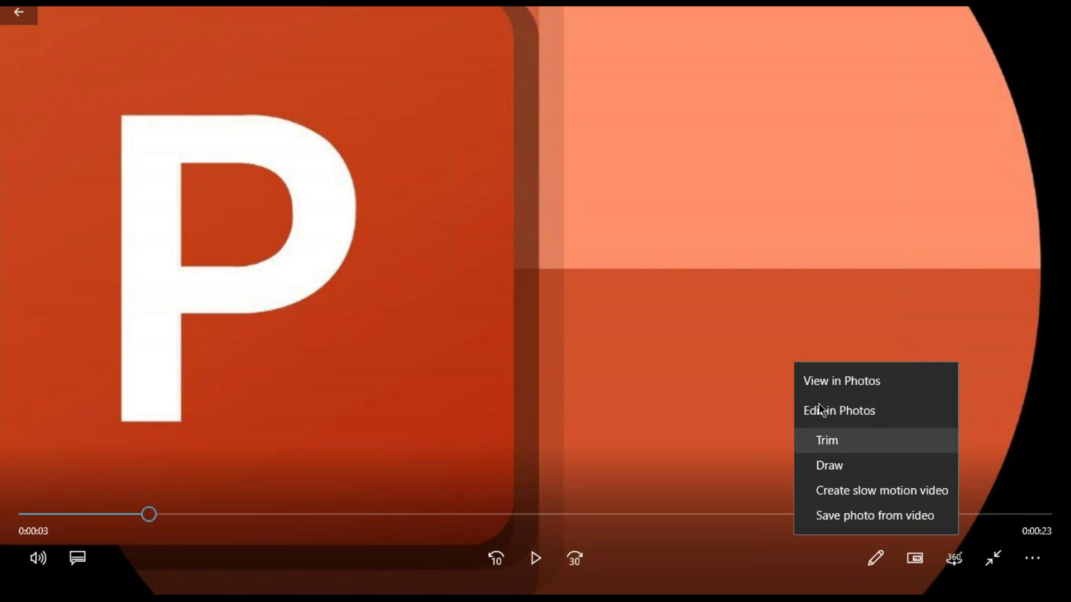
# Step: Send video1.mp4 from Movies & TV to Photos using Draw
pyautogui.click(838, 465)
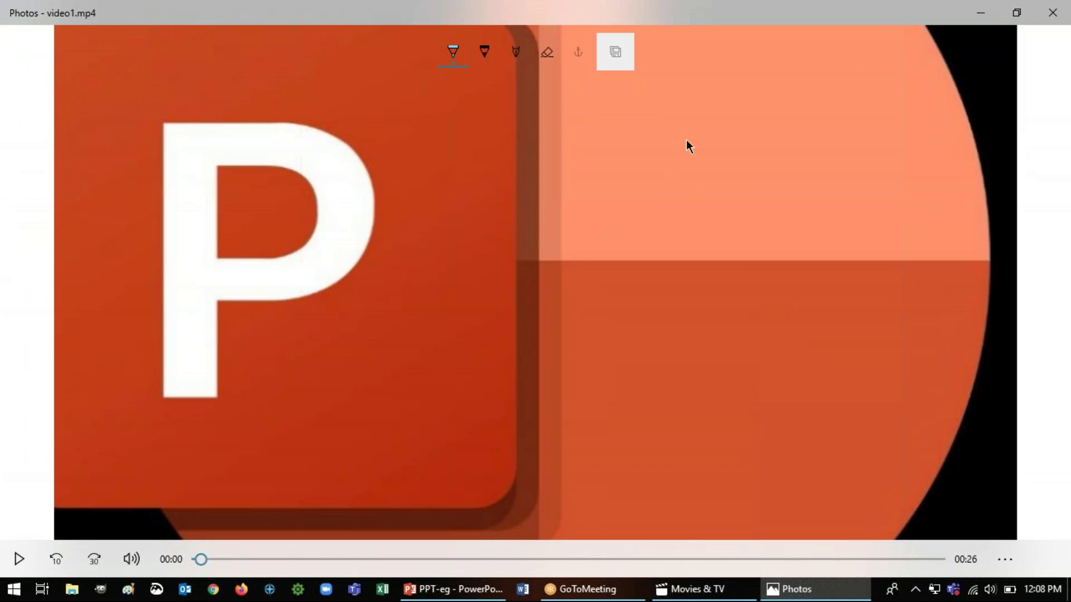
# Step: Draw a light-blue arrow at the P tile's edge, replay the clip from the start, and restore the window
pyautogui.moveTo(686, 140); pyautogui.dragTo(509, 306)
pyautogui.moveTo(519, 261); pyautogui.dragTo(501, 308)
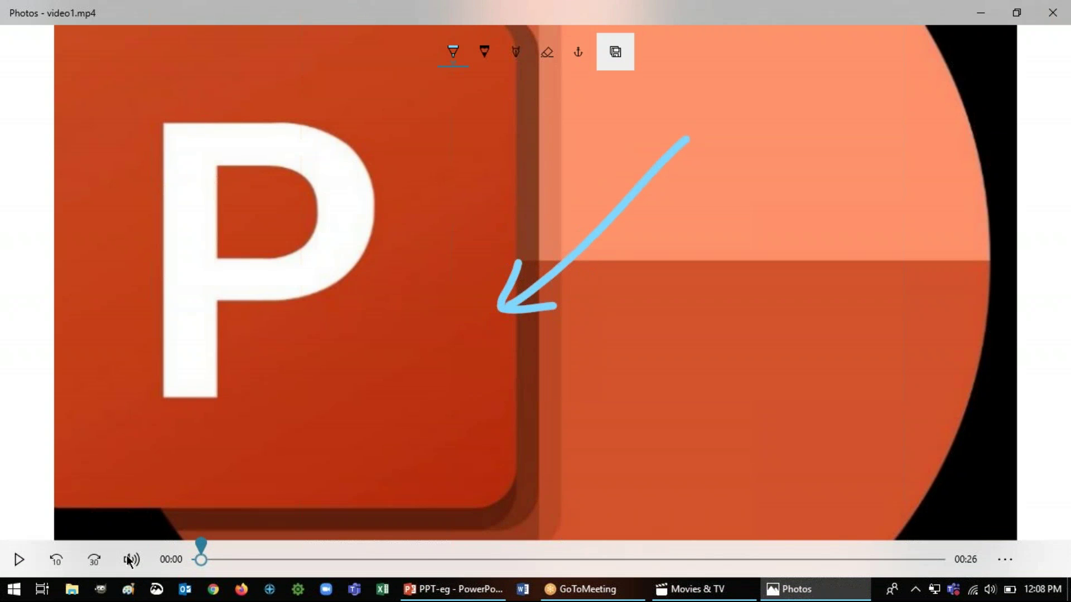
pyautogui.click(22, 560)
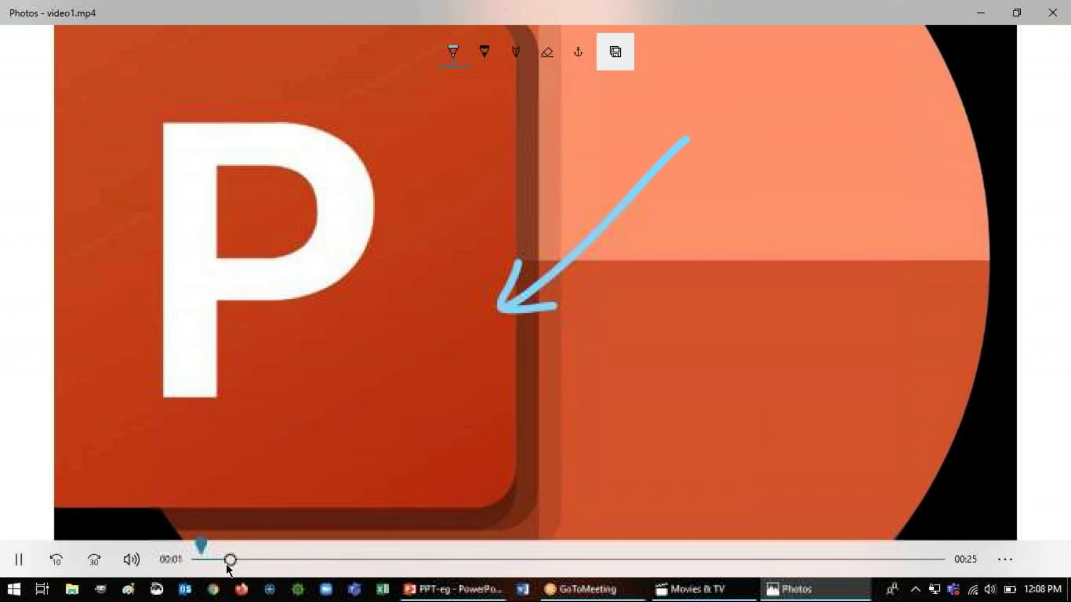
pyautogui.moveTo(229, 559); pyautogui.dragTo(175, 558)
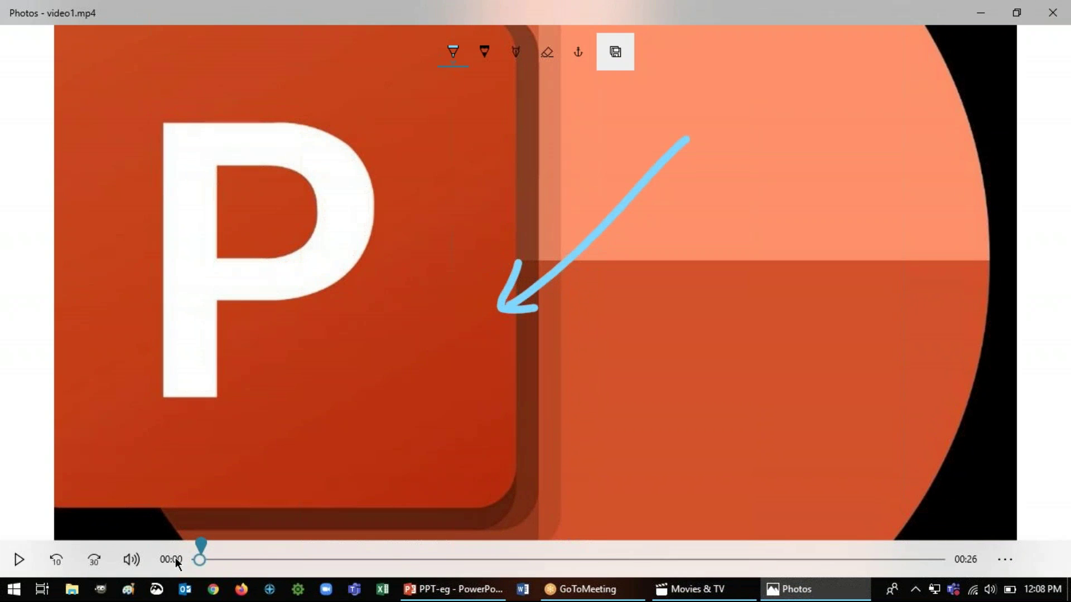
pyautogui.click(19, 560)
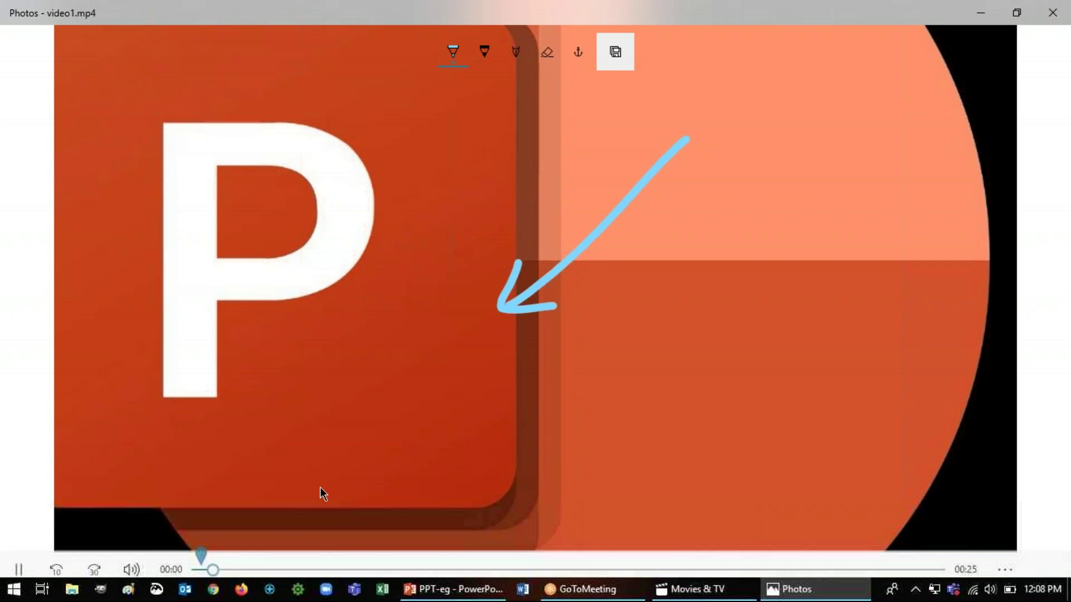
pyautogui.click(18, 560)
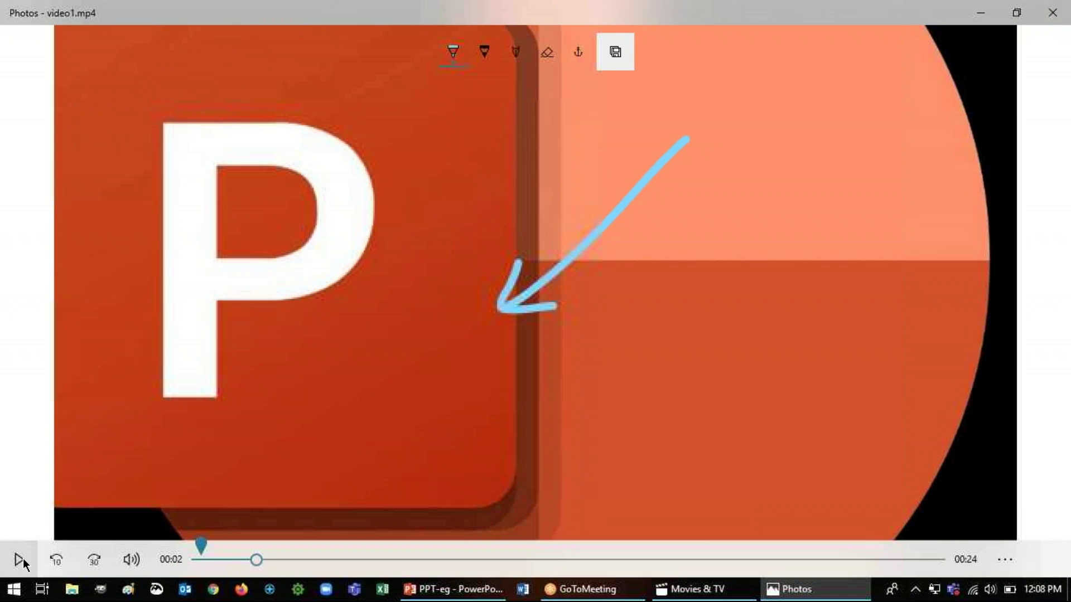
pyautogui.doubleClick(518, 10)
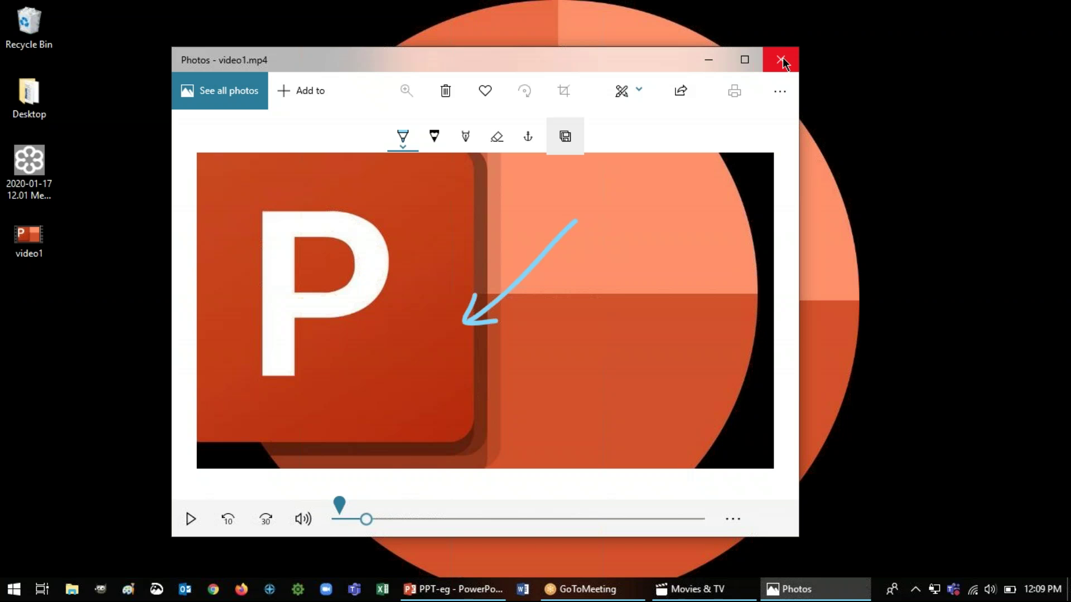
# Step: Close Photos, return to the PPT-eg deck, and start the slide show from the beginning
pyautogui.click(781, 60)
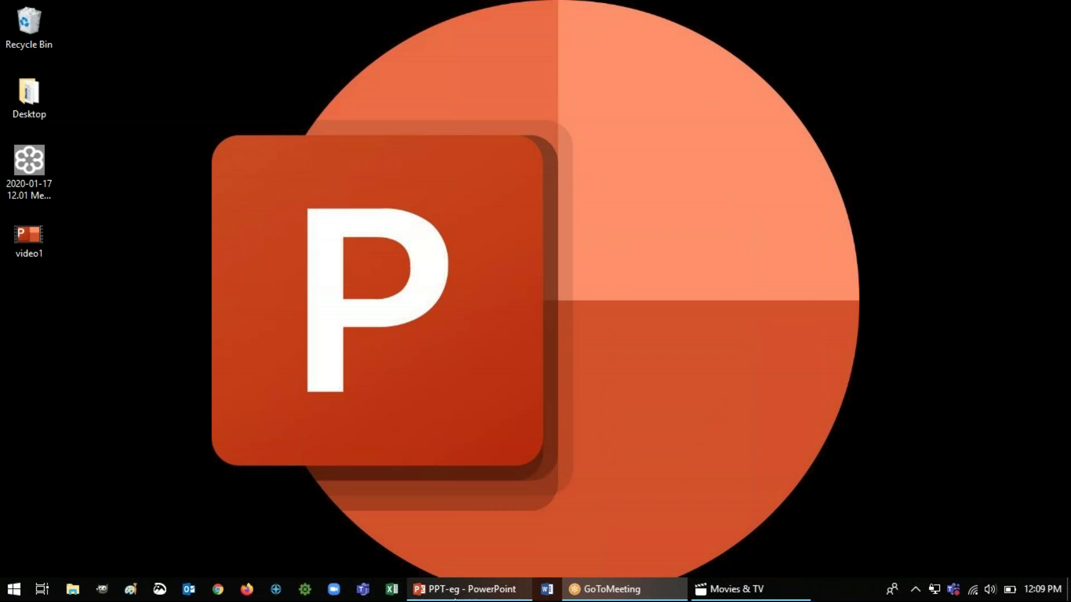
pyautogui.click(455, 594)
pyautogui.click(143, 280)
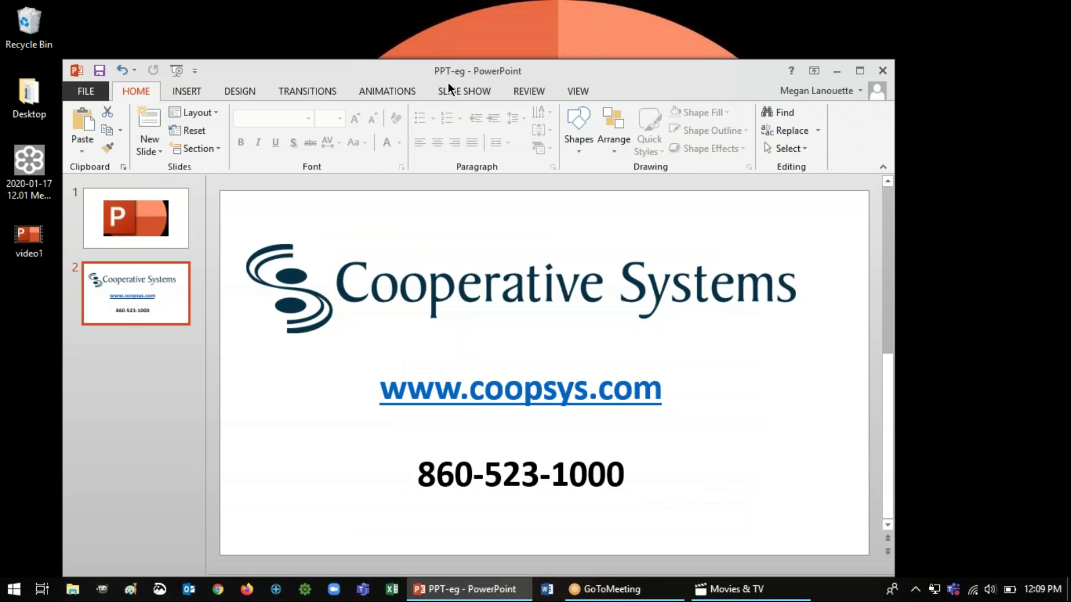
pyautogui.click(177, 71)
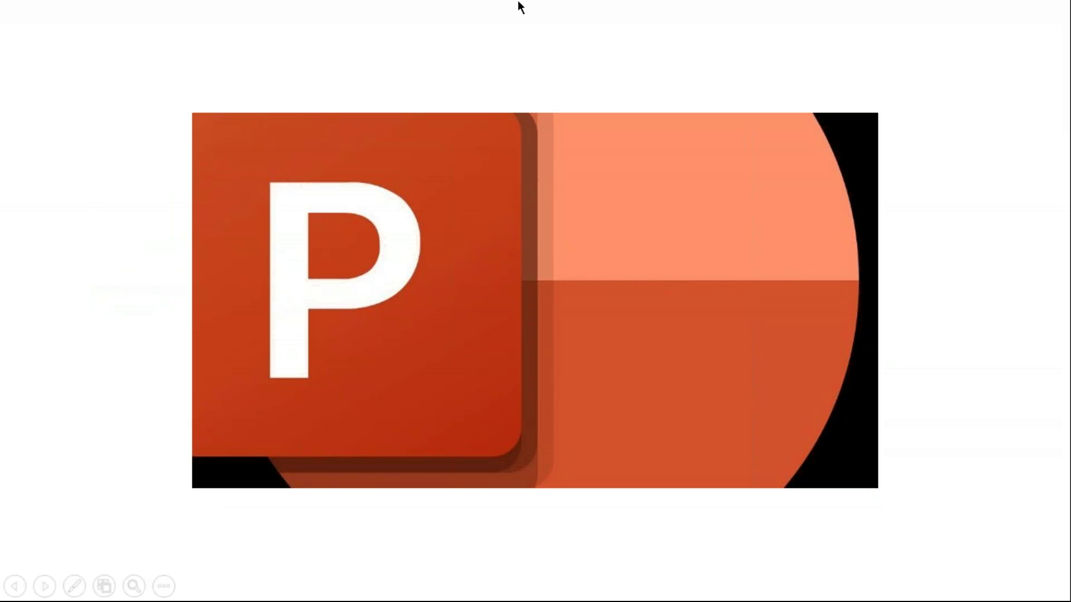